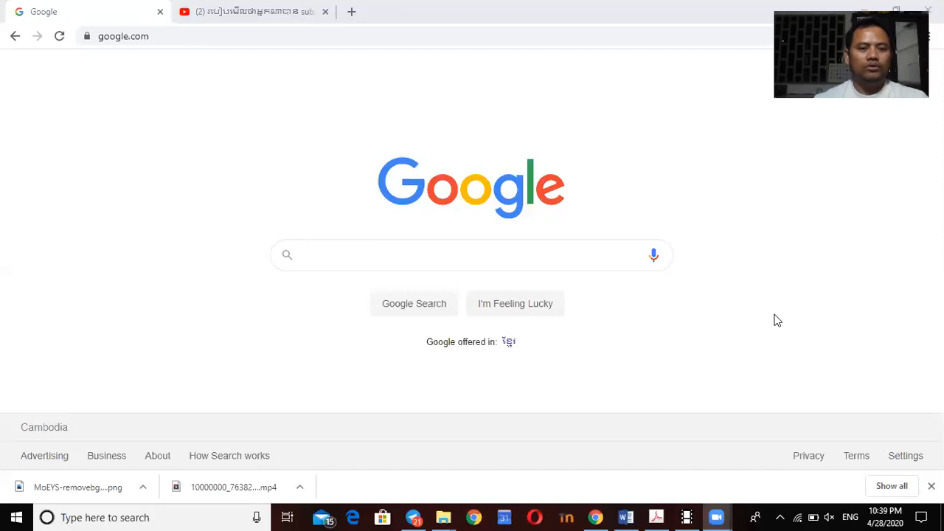
# Open the remove.bg website in the current browser tab.
pyautogui.click(433, 33)
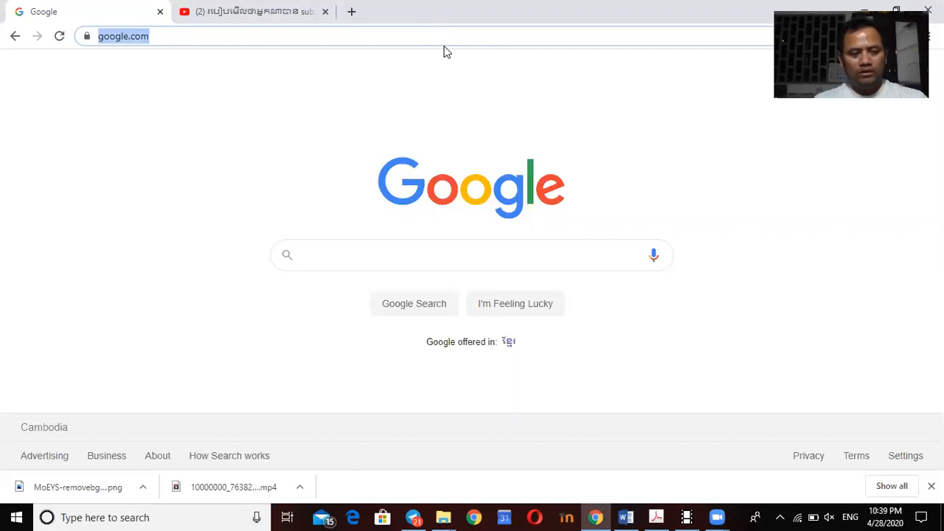
pyautogui.write('remove.bg')
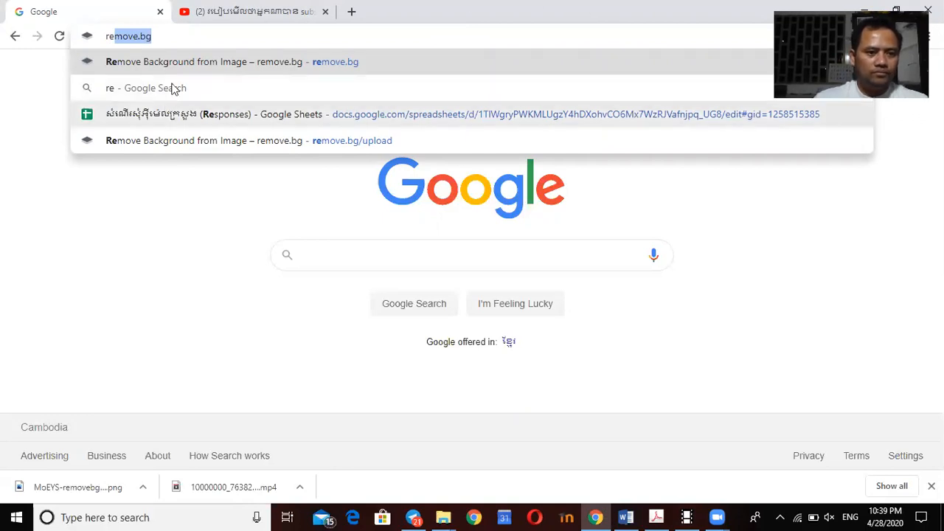
pyautogui.click(153, 38)
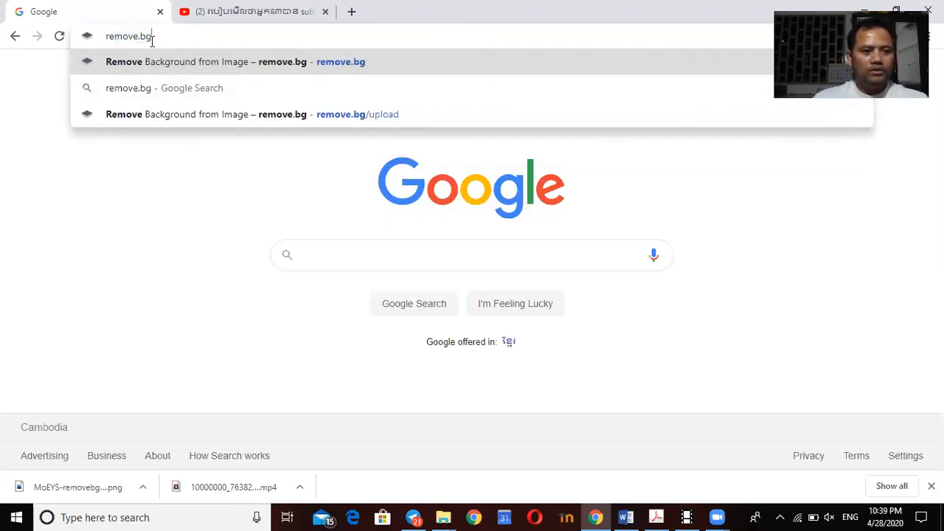
pyautogui.click(200, 63)
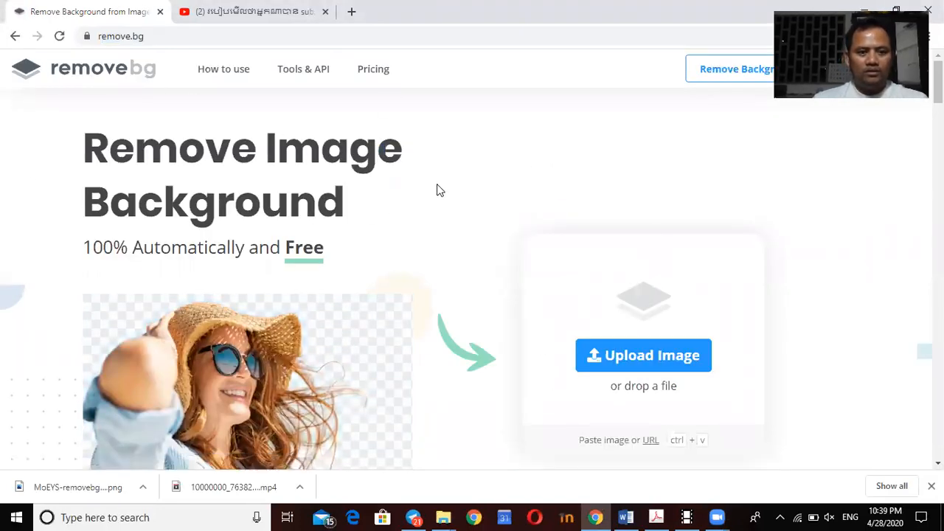
# Upload the MoEYS image from the Logos folder on drive D: for background removal.
pyautogui.scroll(-1, 463, 197)
pyautogui.scroll(1, 463, 197)
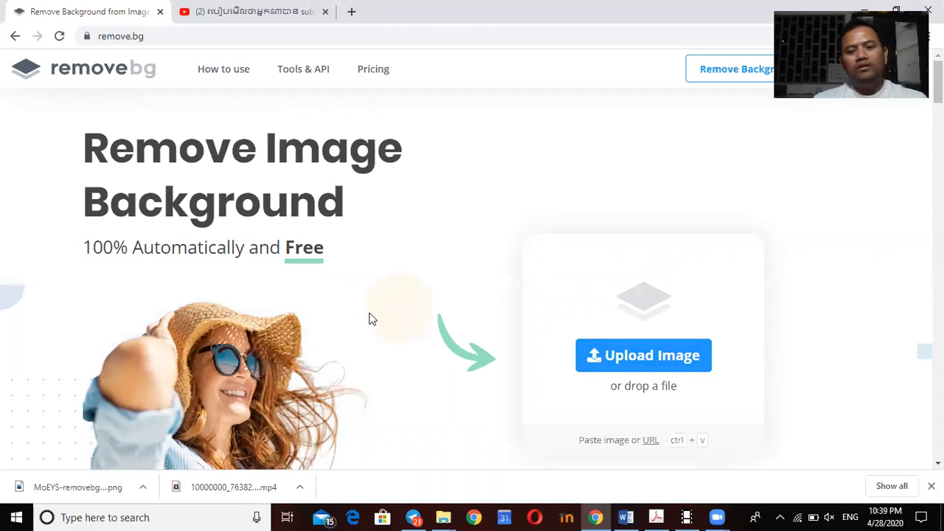
pyautogui.click(662, 359)
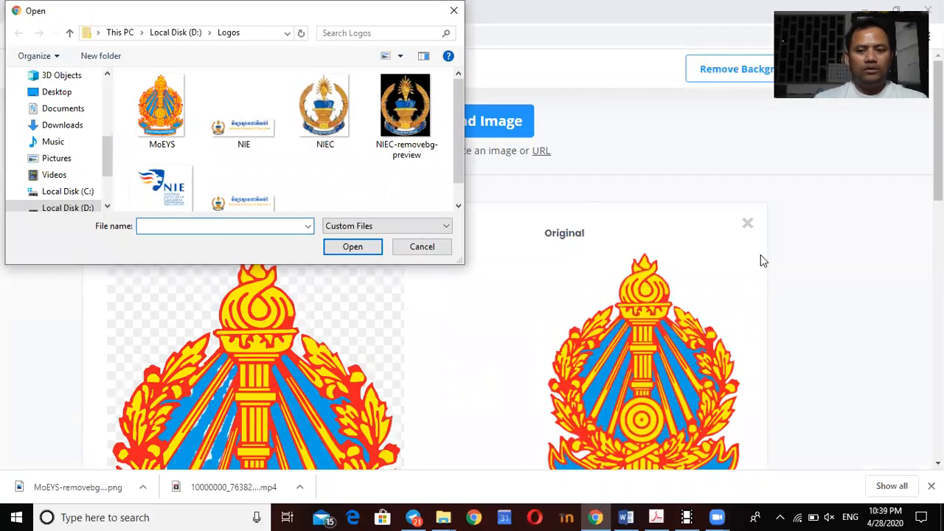
pyautogui.click(162, 109)
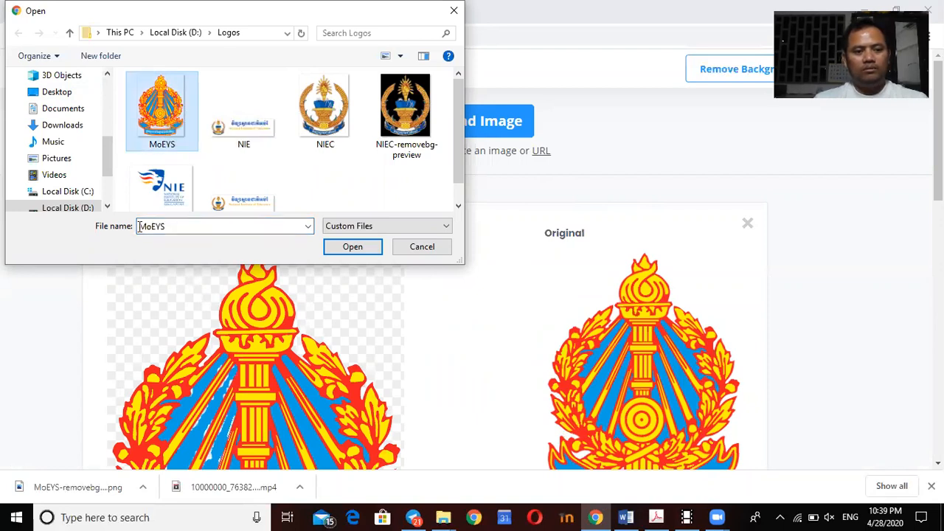
pyautogui.click(353, 248)
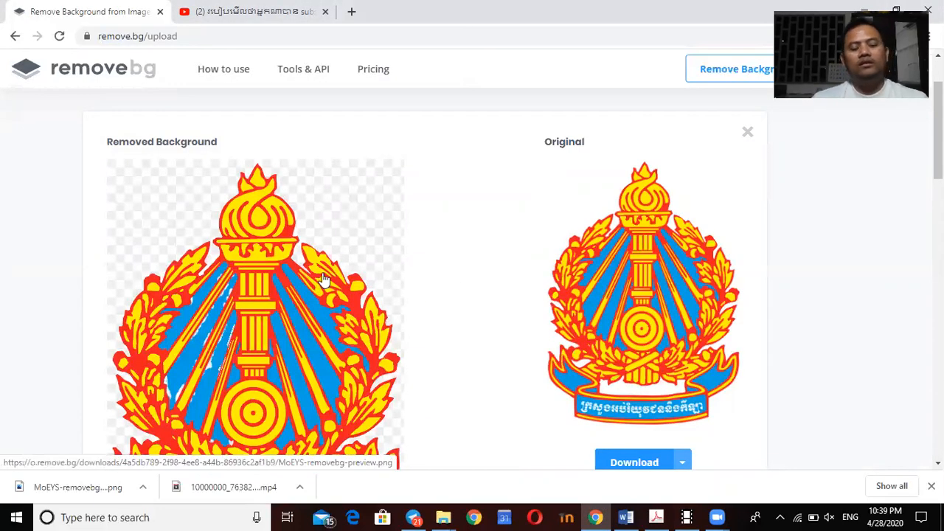
# Clear the list of earlier downloads and download the background-free MoEYS logo.
pyautogui.scroll(-1, 324, 280)
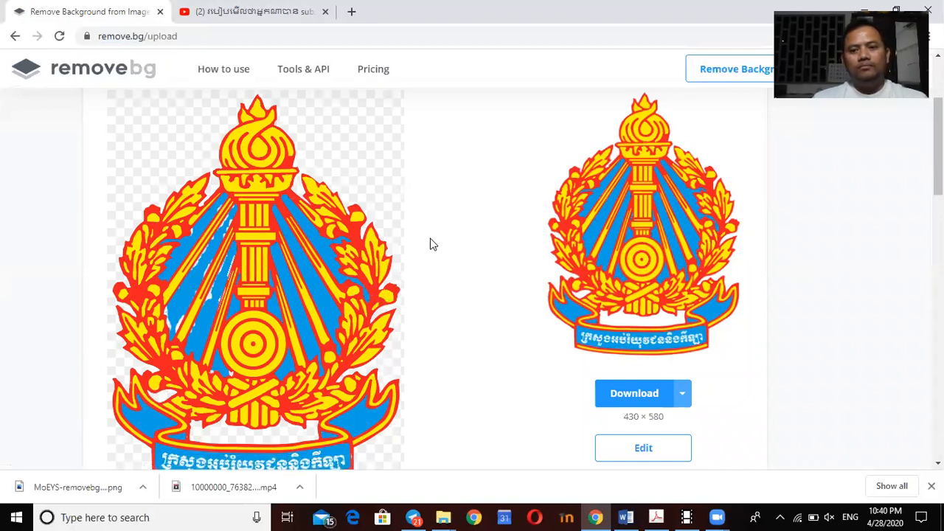
pyautogui.scroll(1, 289, 244)
pyautogui.scroll(-1, 289, 244)
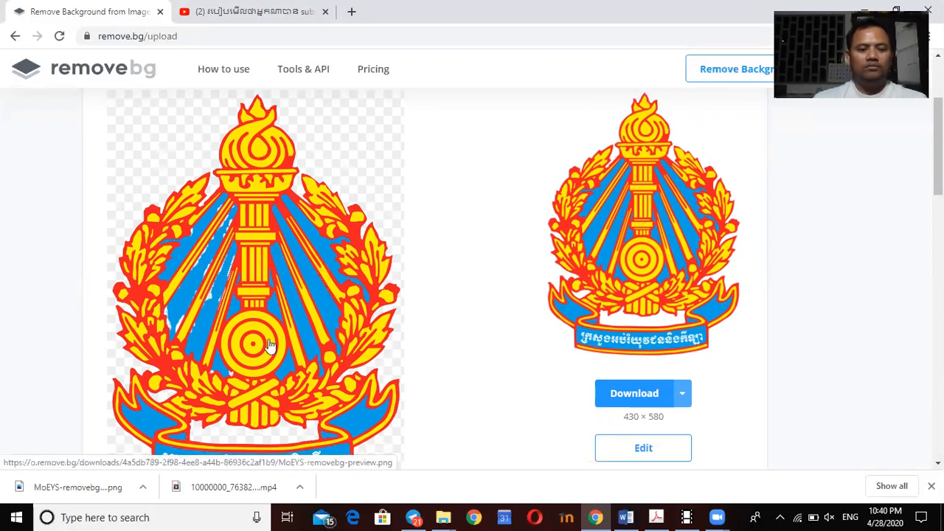
pyautogui.scroll(-1, 295, 292)
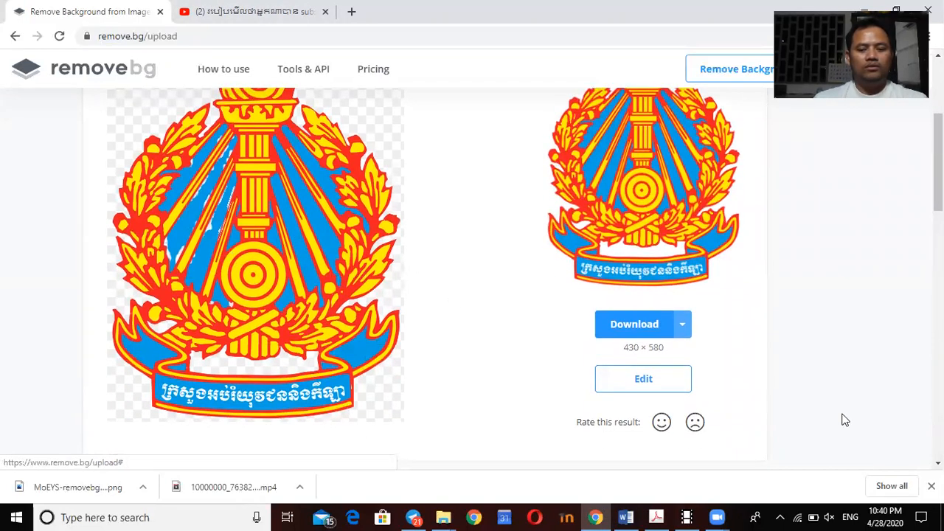
pyautogui.click(930, 485)
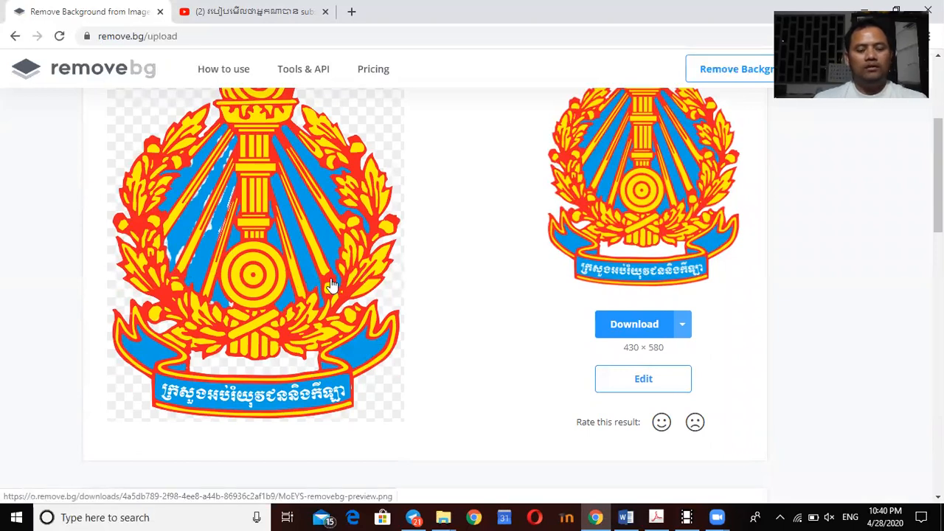
pyautogui.click(638, 331)
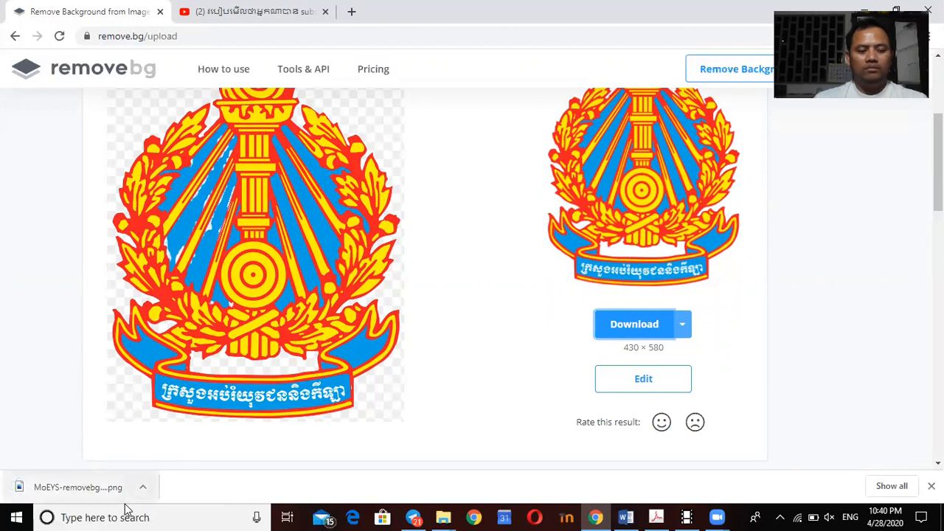
# Show the downloaded MoEYS logo in its folder and maximize the folder window.
pyautogui.click(142, 487)
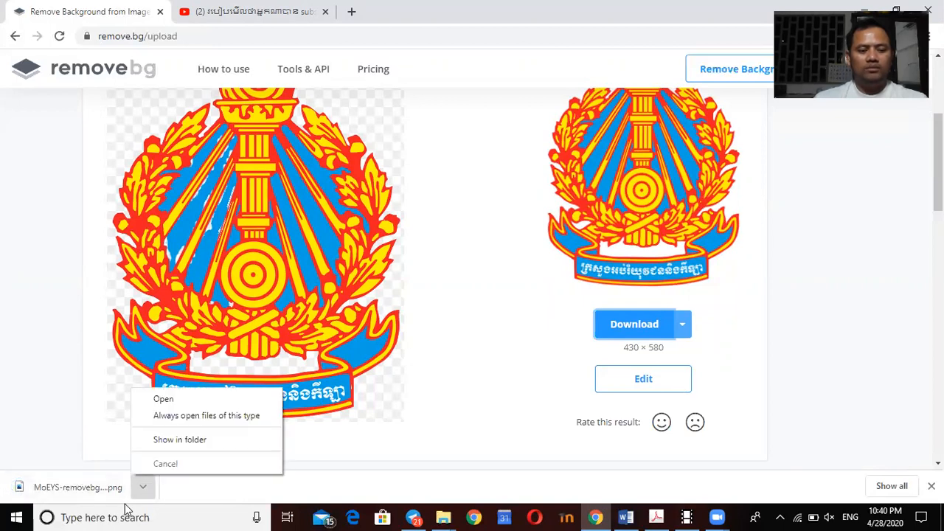
pyautogui.click(176, 441)
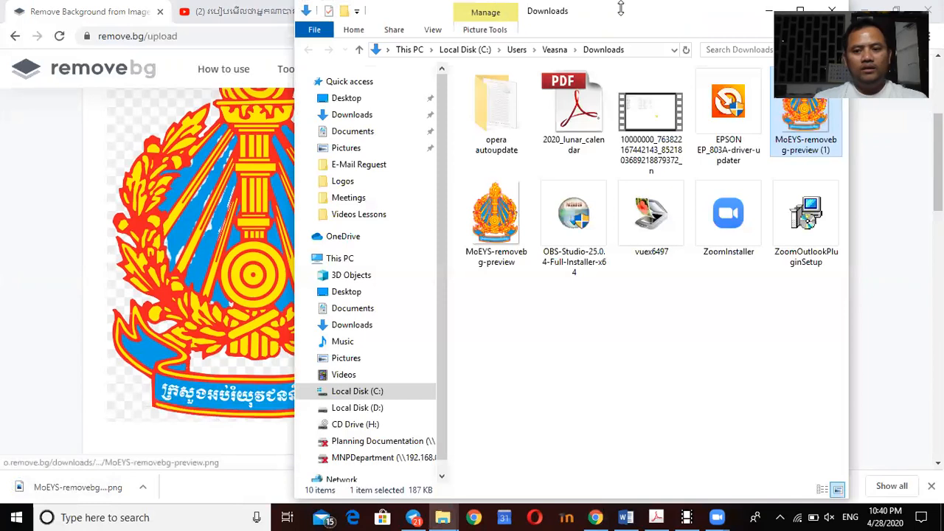
pyautogui.moveTo(783, 15); pyautogui.dragTo(558, 17)
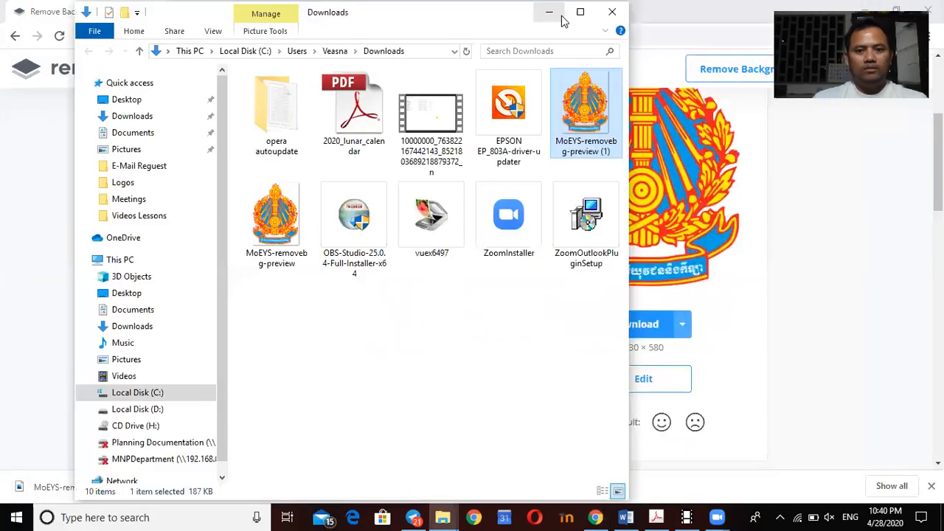
pyautogui.click(583, 12)
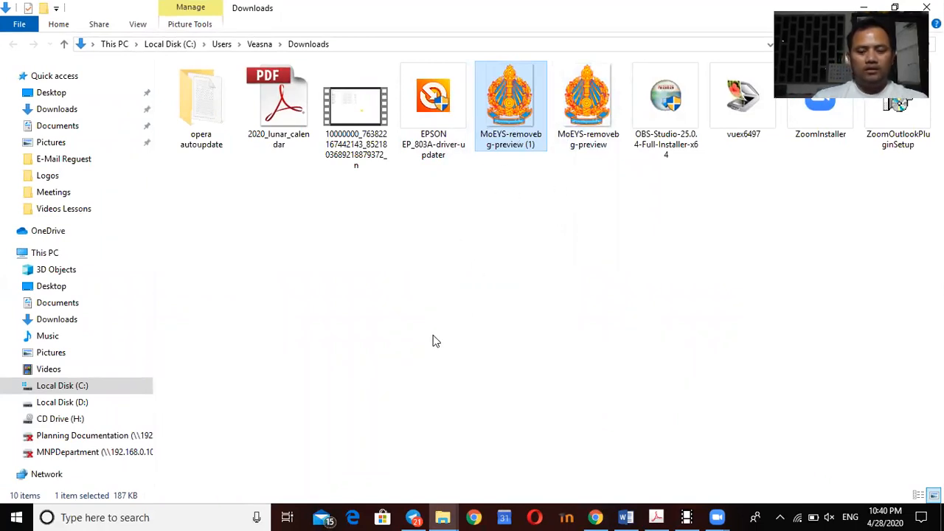
# Switch to Word and create a new blank document.
pyautogui.click(174, 516)
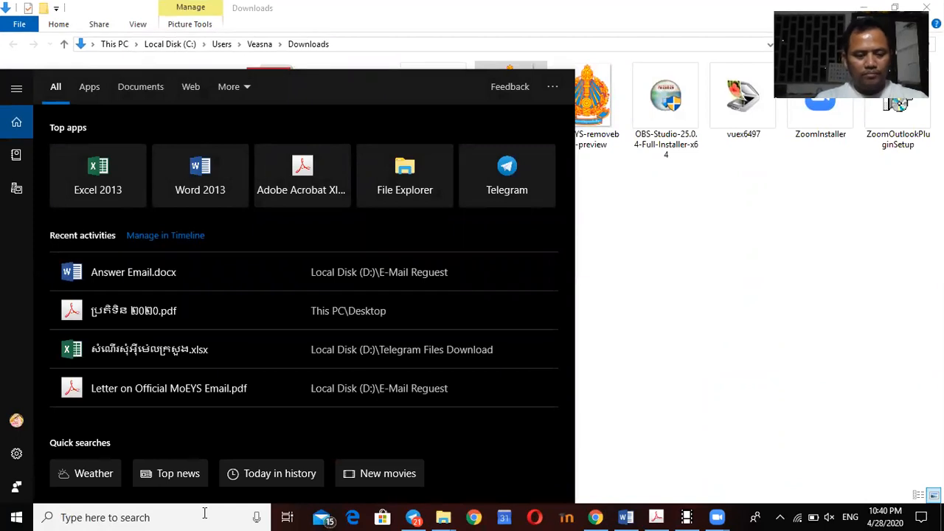
pyautogui.write('wi')
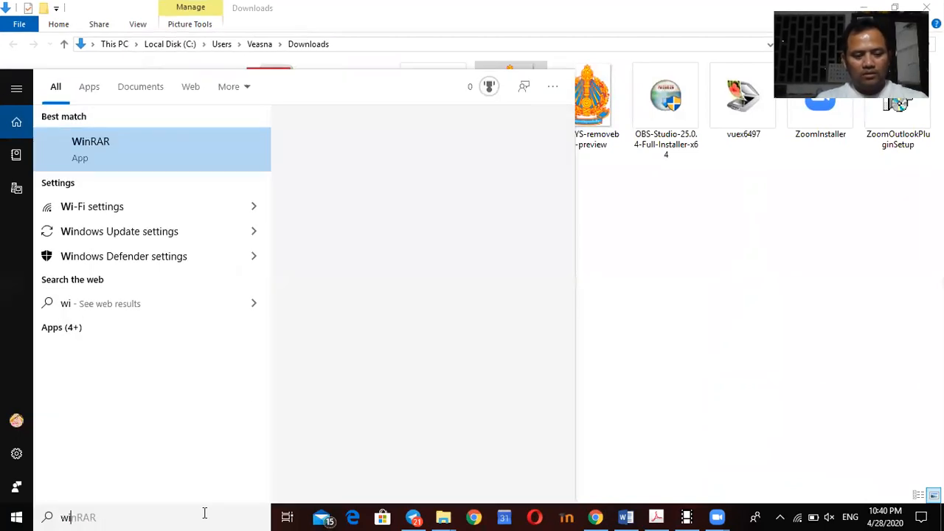
pyautogui.write('n')
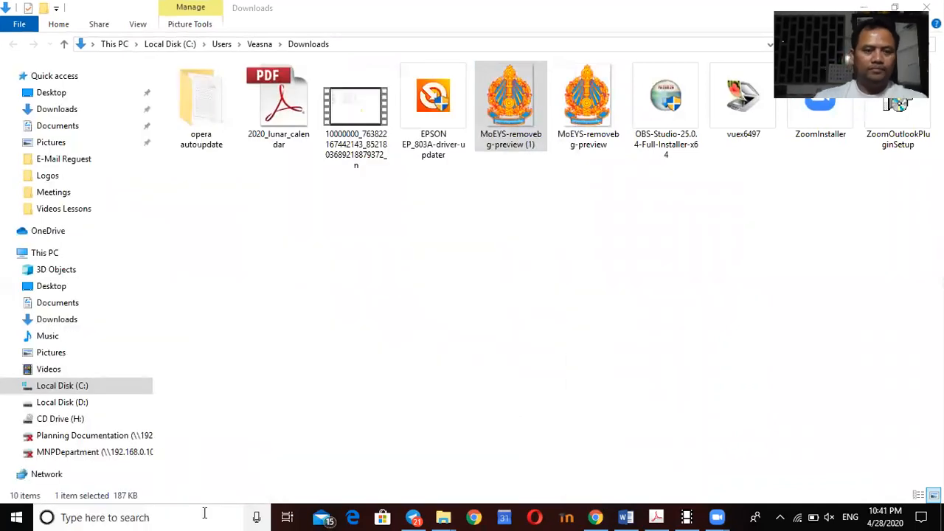
pyautogui.press('Escape')
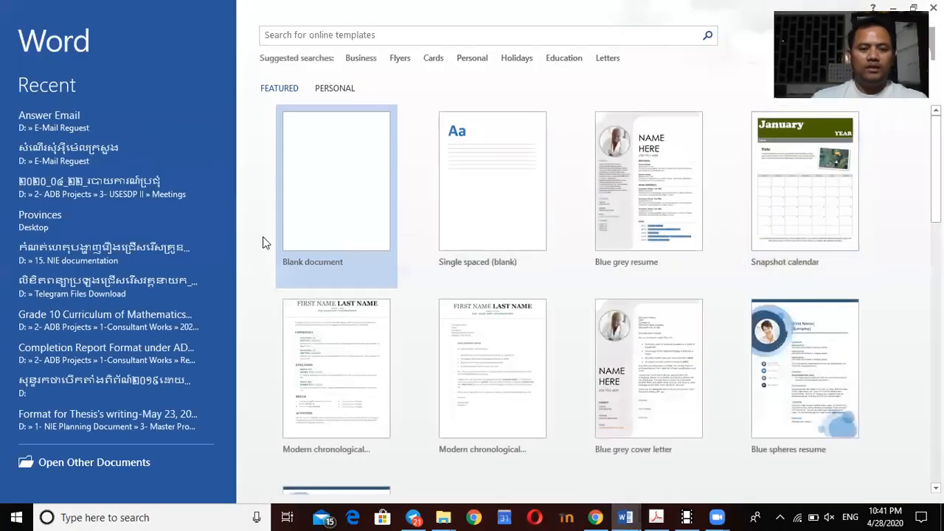
pyautogui.click(360, 189)
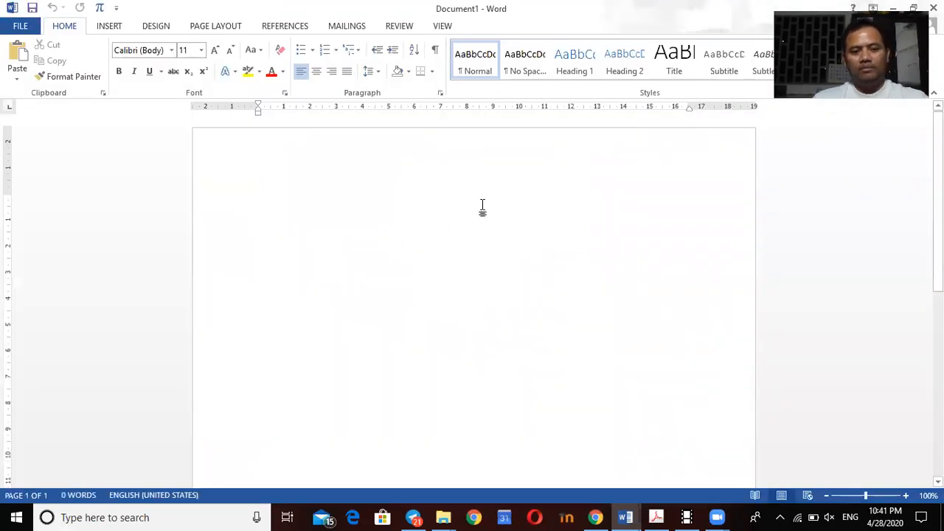
# Fill the document with eight short lines of random placeholder text, from "Agalkgfdkl" to ";gfag", and start a new line below.
pyautogui.write('agalkgfdkl')
pyautogui.press('Return')
pyautogui.write("fkgls'fl'gr")
pyautogui.press('Return')
pyautogui.write('fklfgm')
pyautogui.press('Return')
pyautogui.write("sfs';fd")
pyautogui.press('Return')
pyautogui.write('glkkfdmg')
pyautogui.press('Return')
pyautogui.write('fagmkfdm')
pyautogui.press('Return')
pyautogui.write('gkafmga;flmgl;fa')
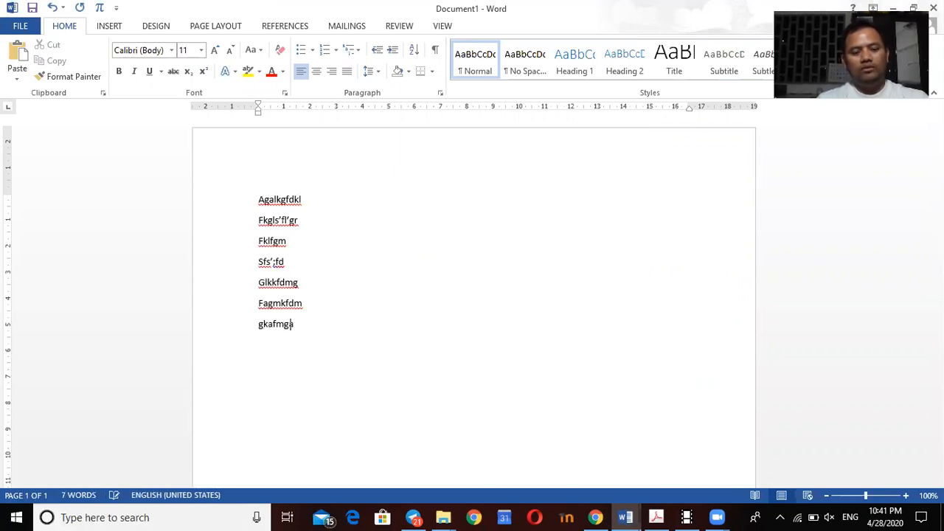
pyautogui.press('Return')
pyautogui.write(';gfag')
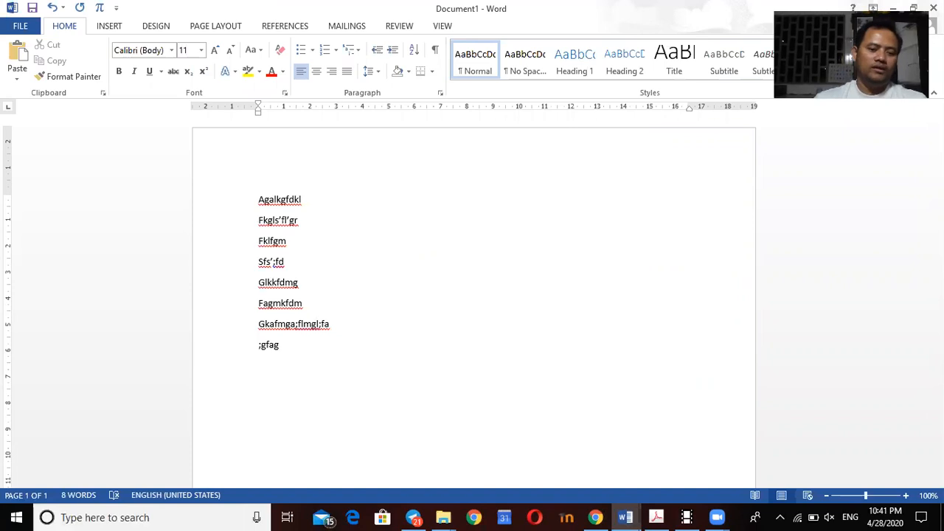
pyautogui.press('Return')
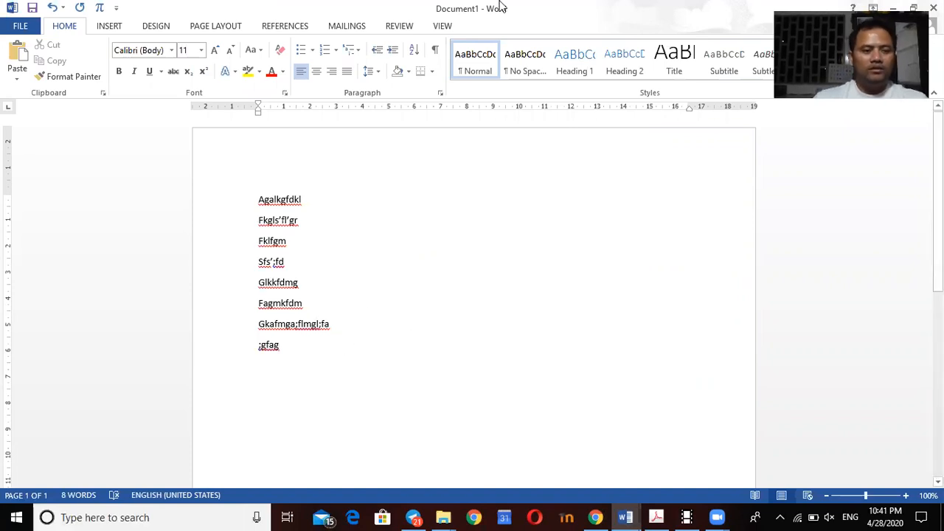
# Insert the picture MoEYS-removebg-preview (1) from the Downloads folder below the placeholder text.
pyautogui.click(111, 27)
pyautogui.click(127, 60)
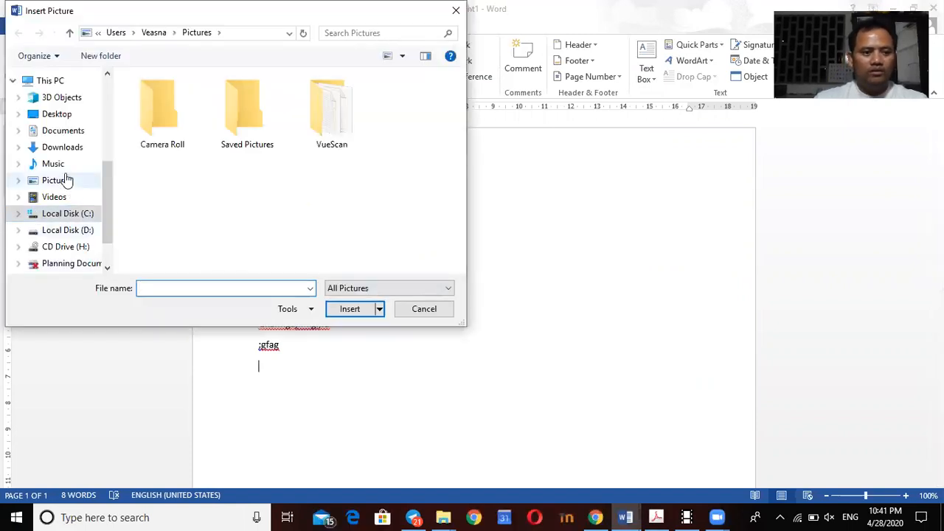
pyautogui.click(63, 148)
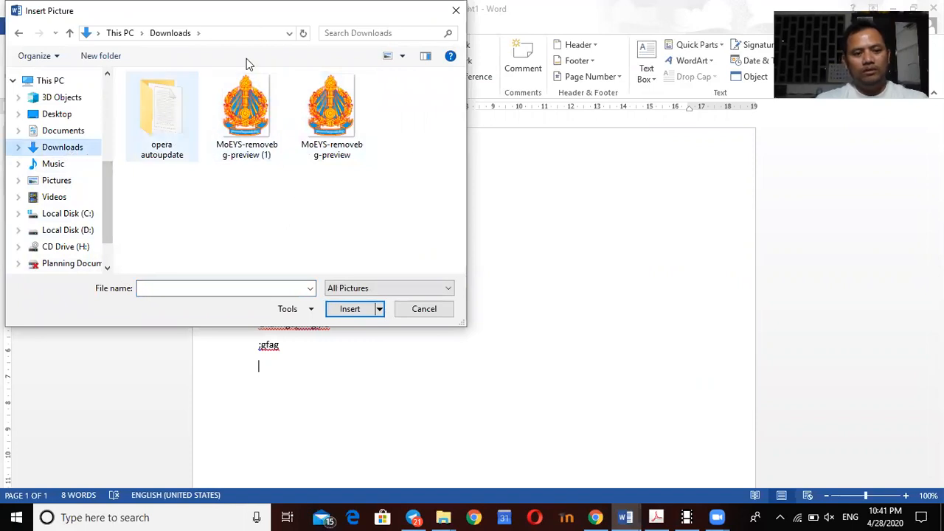
pyautogui.click(251, 131)
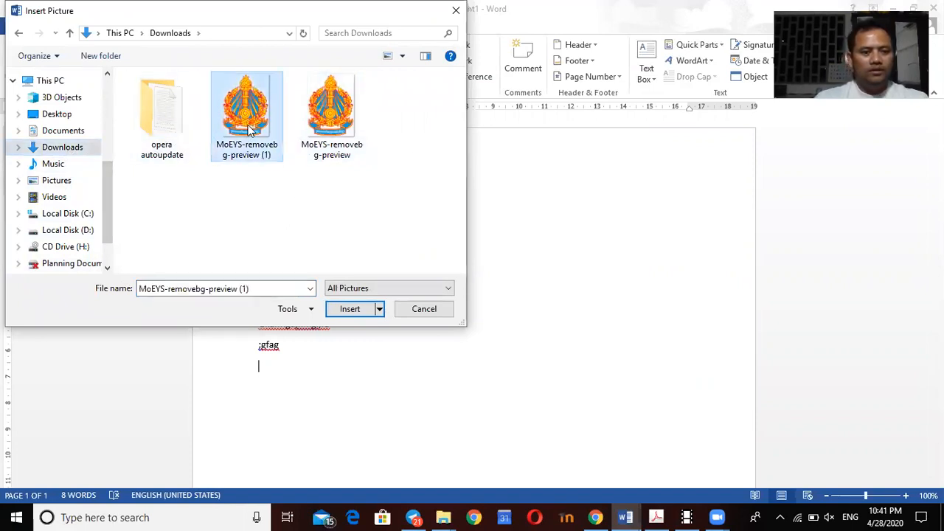
pyautogui.click(349, 309)
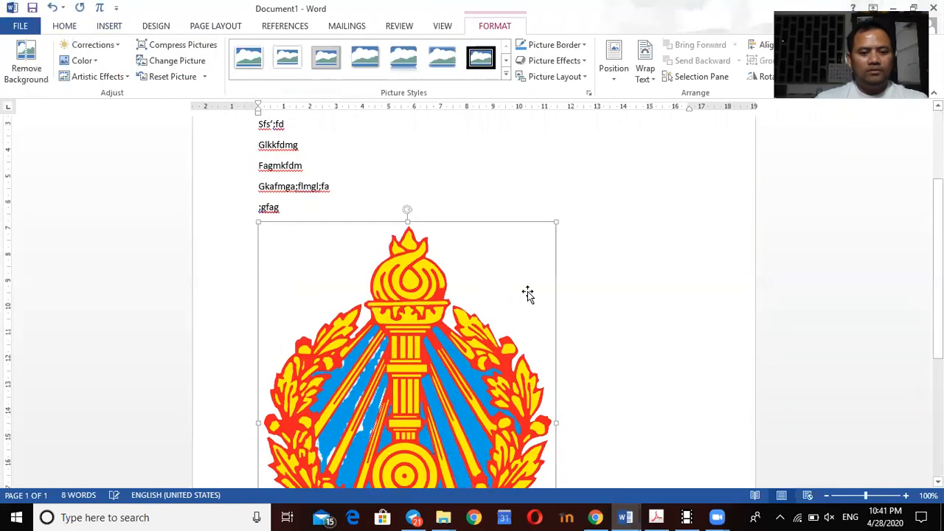
# Shrink the inserted logo proportionally to about 4 cm wide.
pyautogui.scroll(-2, 541, 235)
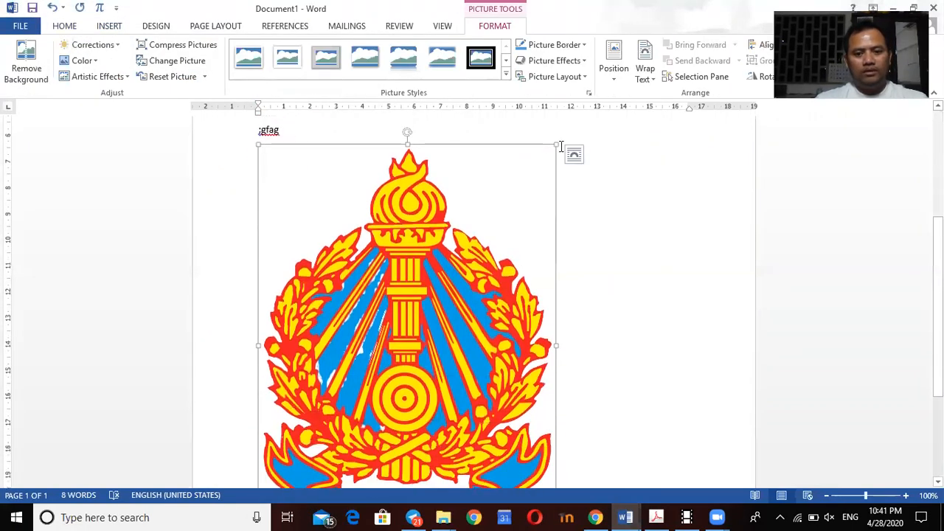
pyautogui.moveTo(554, 141); pyautogui.dragTo(378, 363)
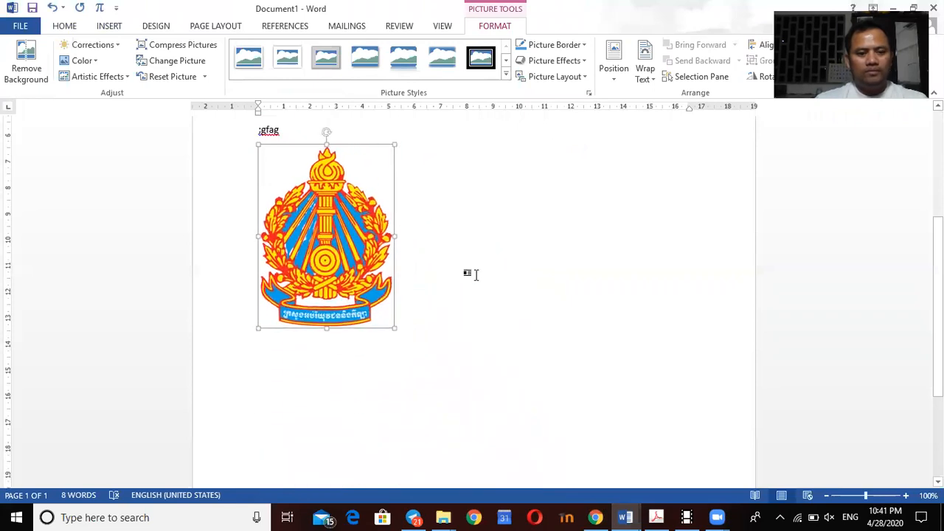
pyautogui.scroll(4, 500, 239)
pyautogui.scroll(-2, 366, 340)
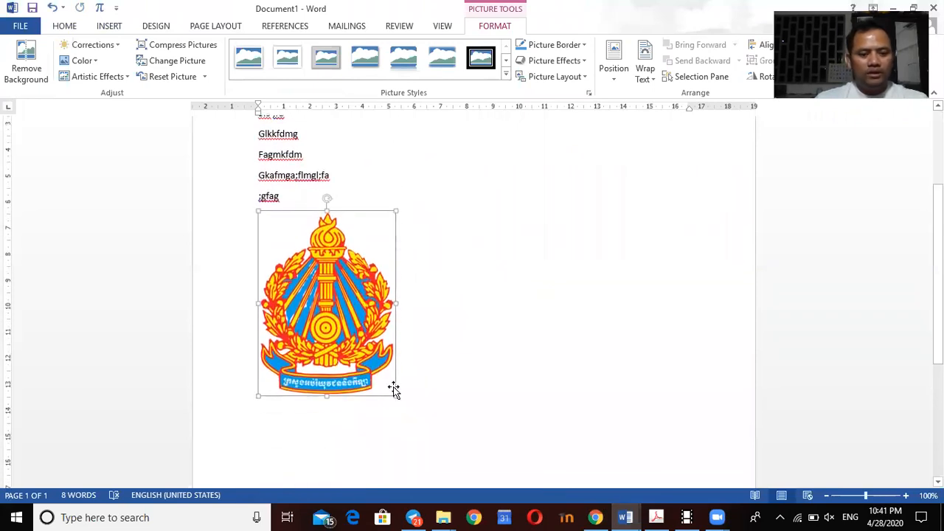
pyautogui.moveTo(393, 395); pyautogui.dragTo(354, 354)
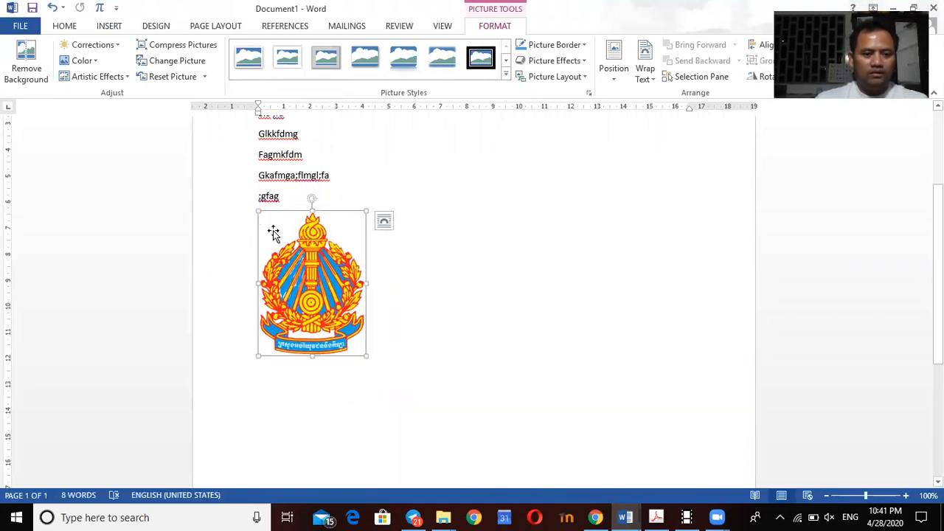
# Set the logo's text wrapping to In Front of Text and move it up over the placeholder lines.
pyautogui.rightClick(334, 289)
pyautogui.moveTo(430, 245)
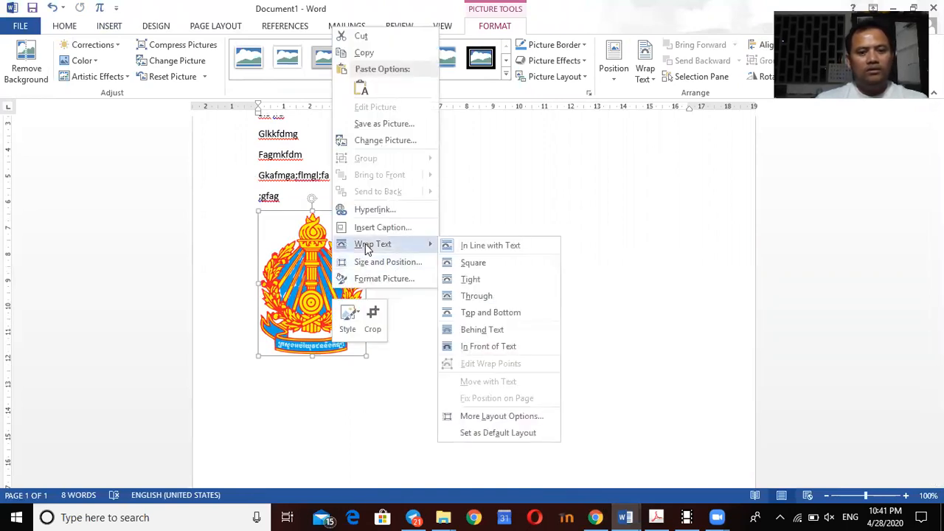
pyautogui.click(506, 348)
pyautogui.moveTo(321, 288); pyautogui.dragTo(295, 258)
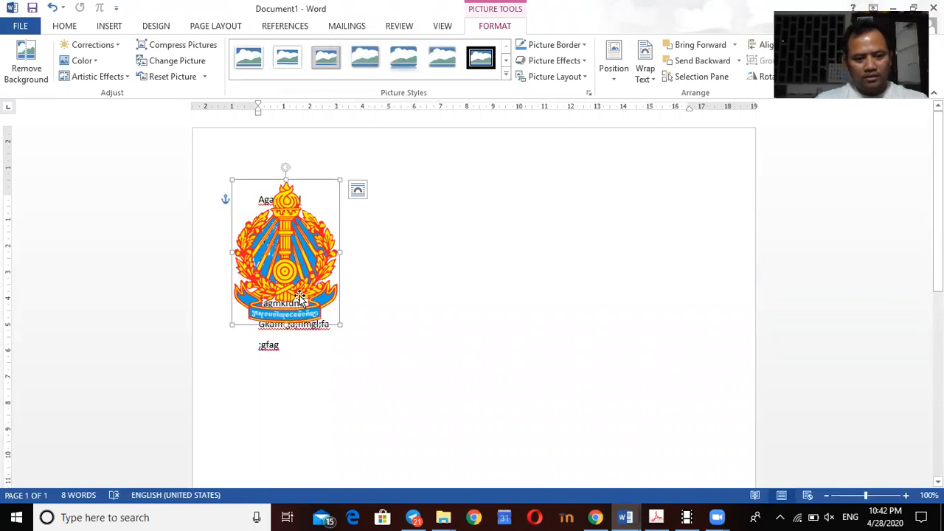
pyautogui.moveTo(300, 299); pyautogui.dragTo(310, 328)
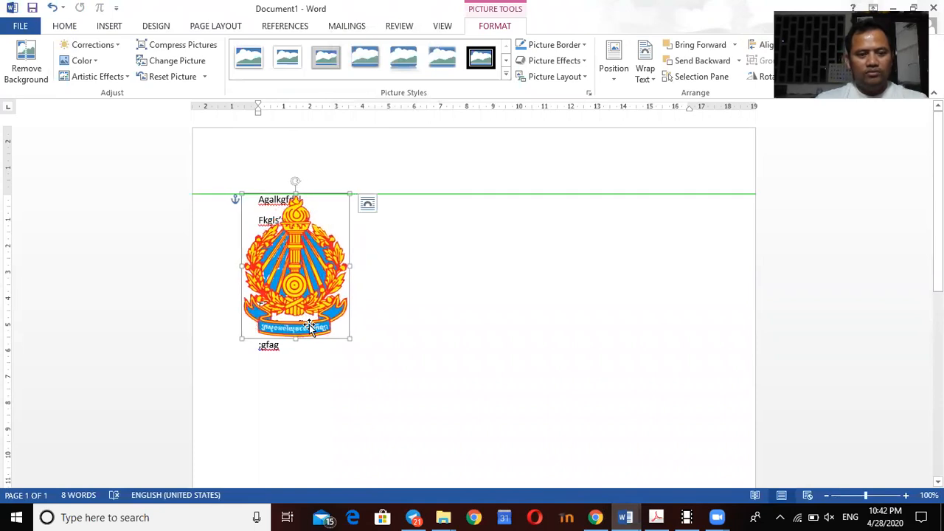